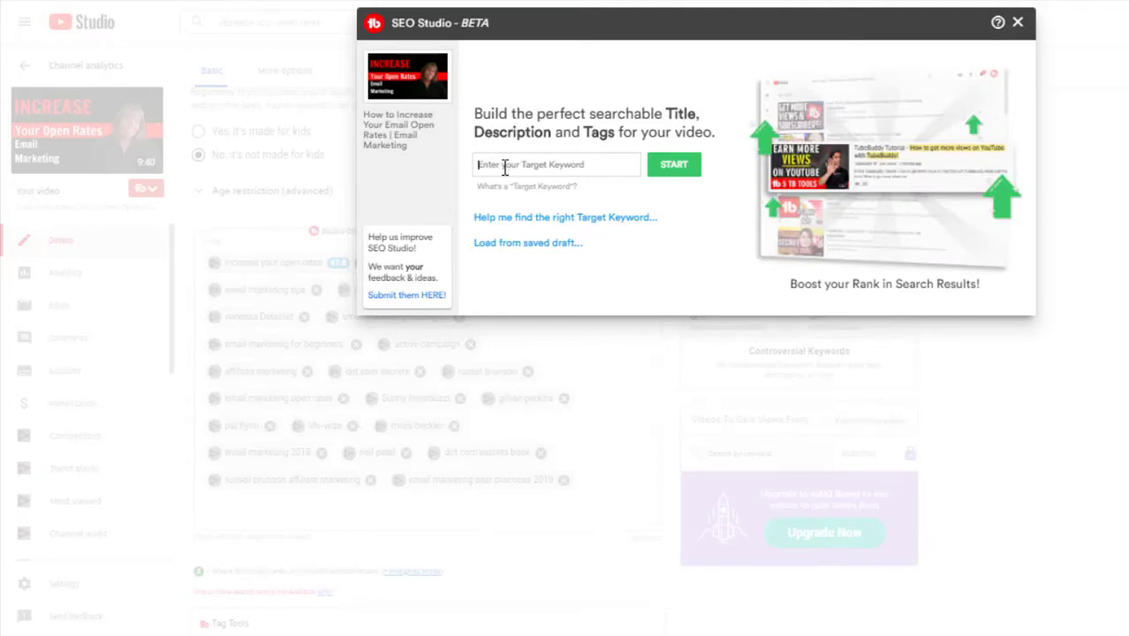
# - Target the keyword 'Increase Your Email Open rates' and review the title and description scoring 95%
pyautogui.click(504, 168)
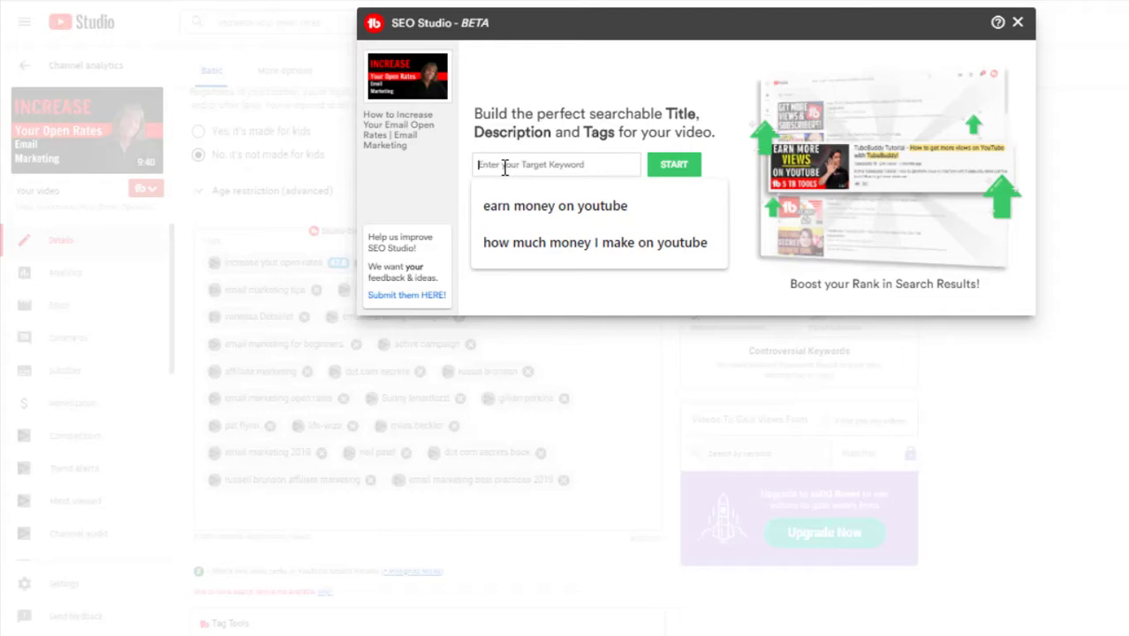
pyautogui.write('le')
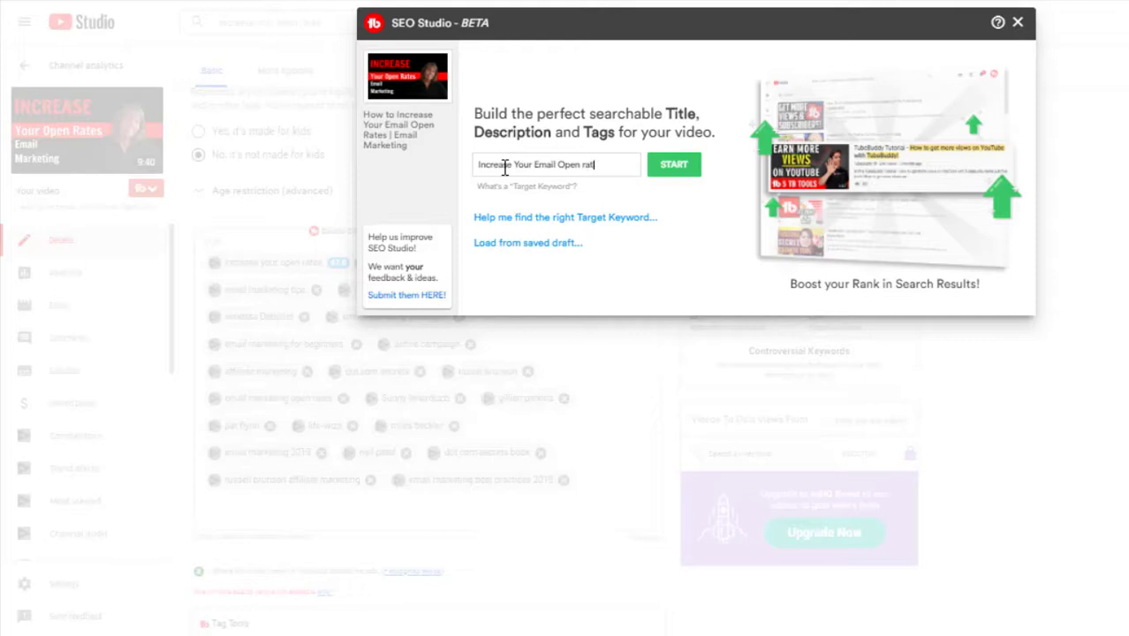
pyautogui.click(675, 168)
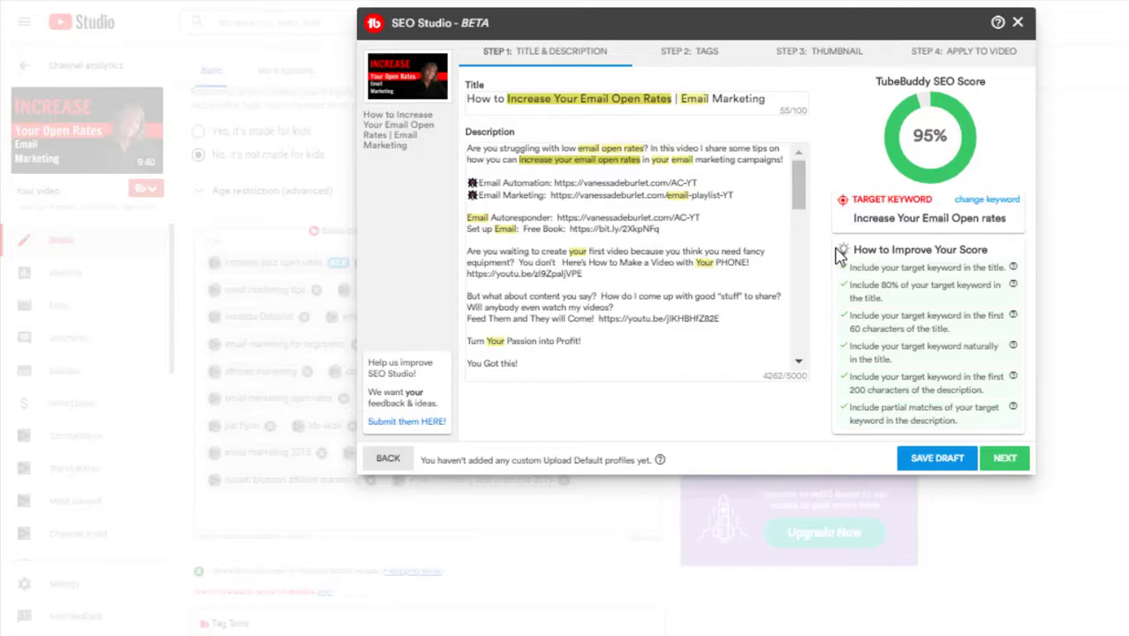
pyautogui.click(798, 190)
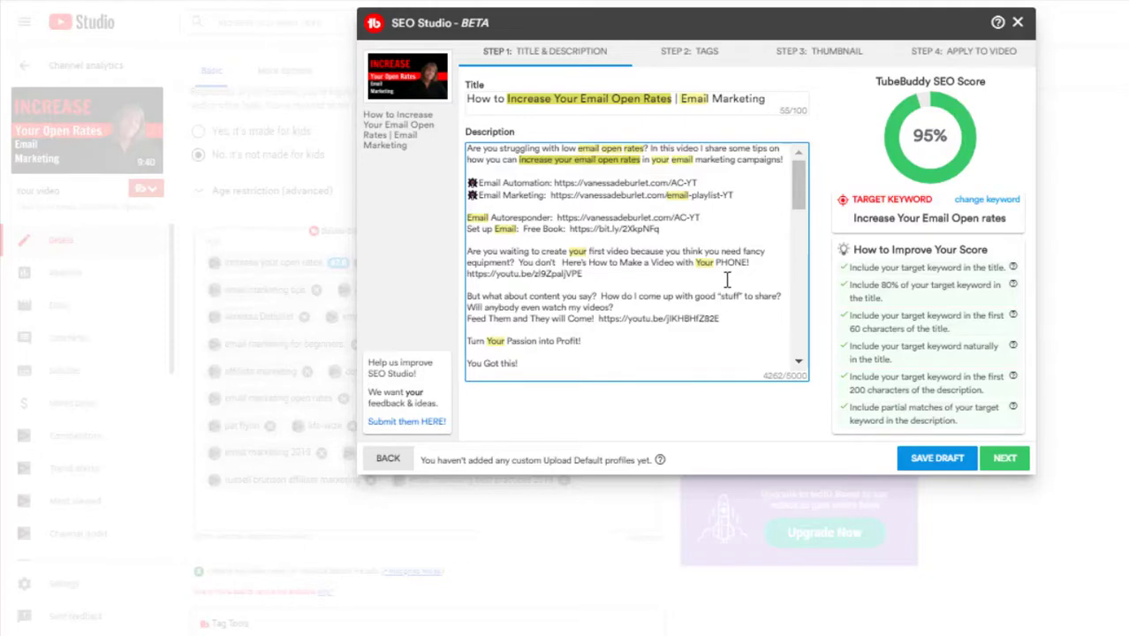
pyautogui.click(1007, 460)
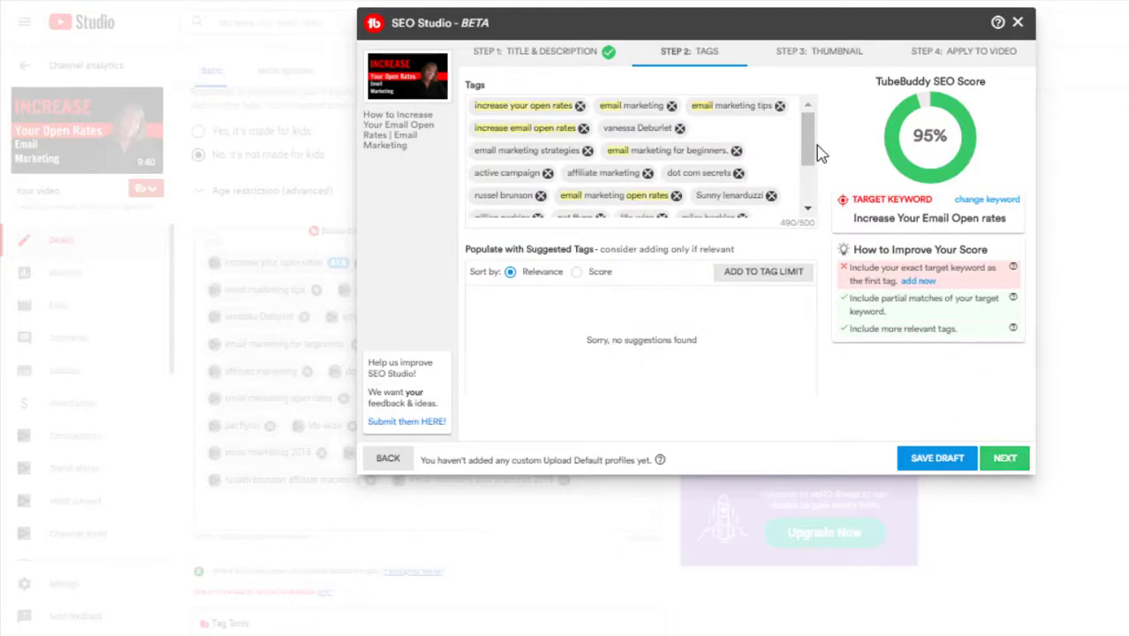
# - Delete the life-wize, dot com secrets and two creator-name tags, leaving tags at 431/500
pyautogui.moveTo(809, 147)
pyautogui.mouseDown()
pyautogui.moveTo(809, 185)
pyautogui.moveTo(809, 130)
pyautogui.mouseUp()
pyautogui.moveTo(810, 130); pyautogui.dragTo(809, 155)
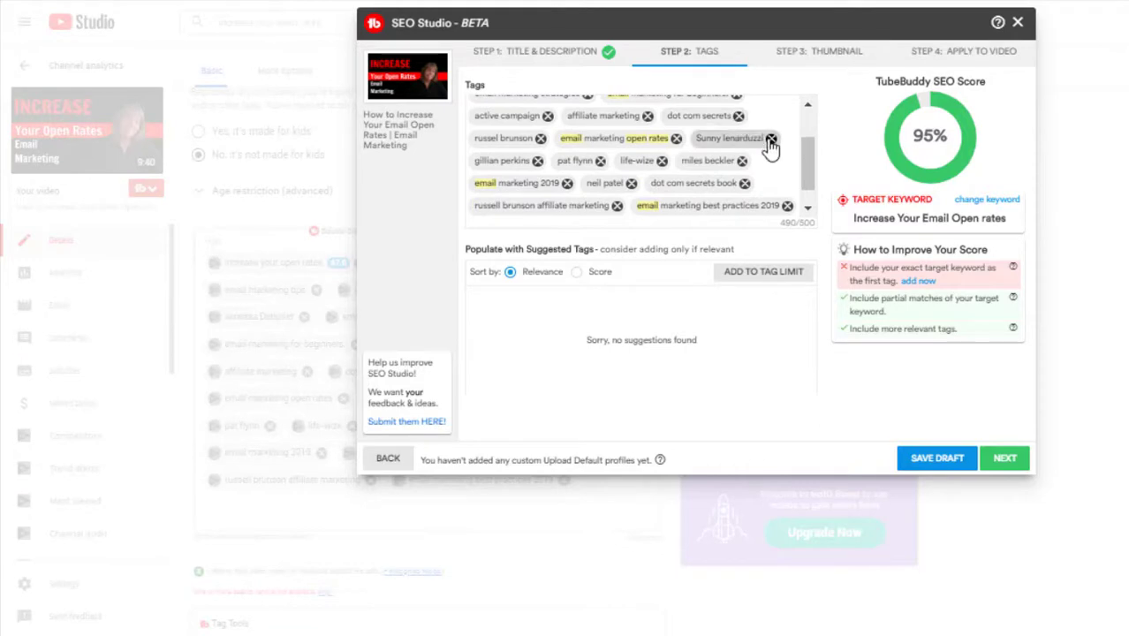
pyautogui.click(771, 140)
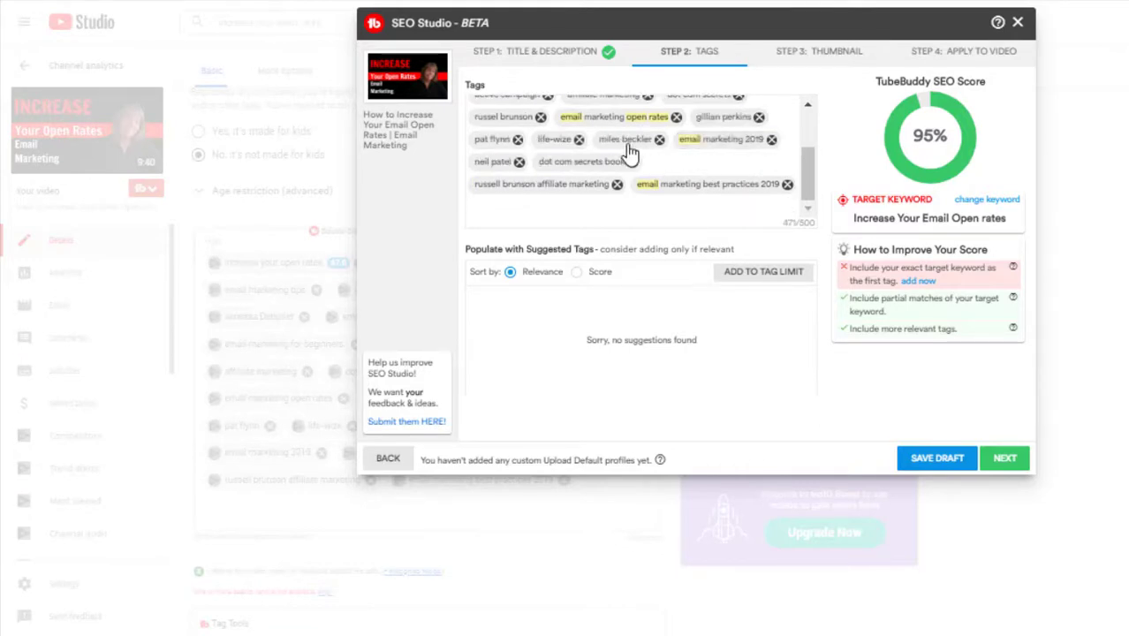
pyautogui.click(579, 141)
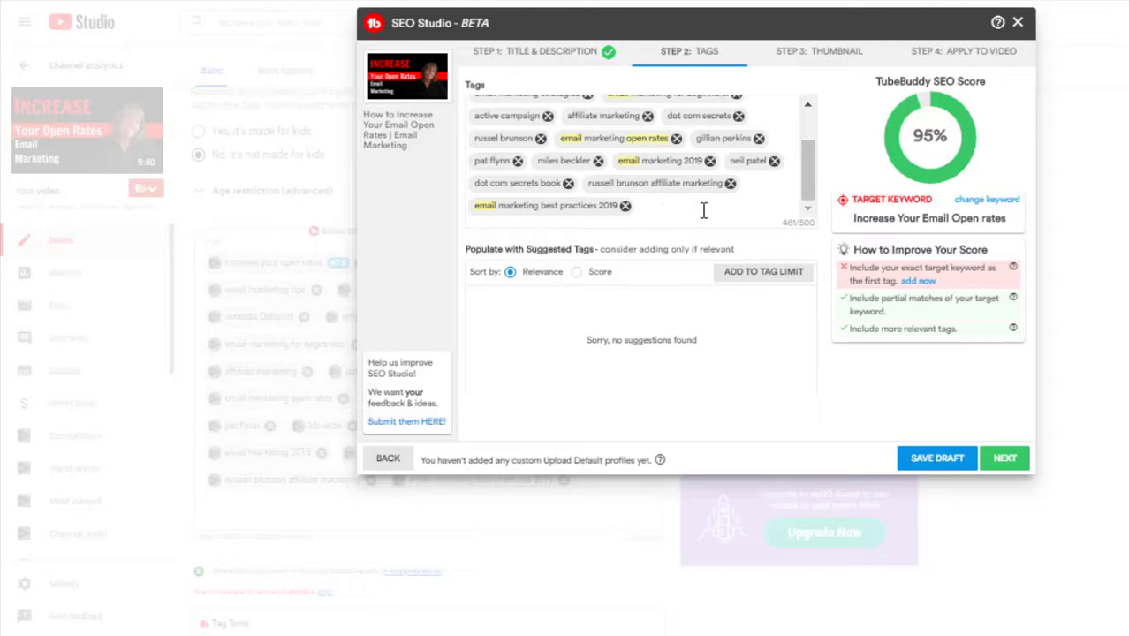
pyautogui.moveTo(808, 190); pyautogui.dragTo(807, 159)
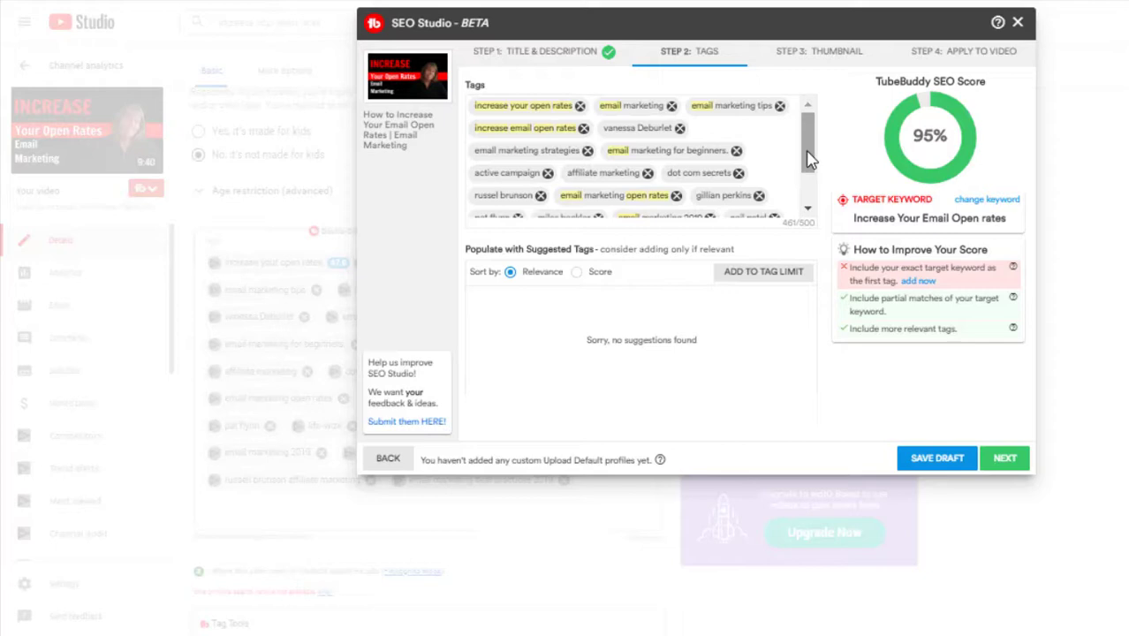
pyautogui.moveTo(810, 159); pyautogui.dragTo(809, 172)
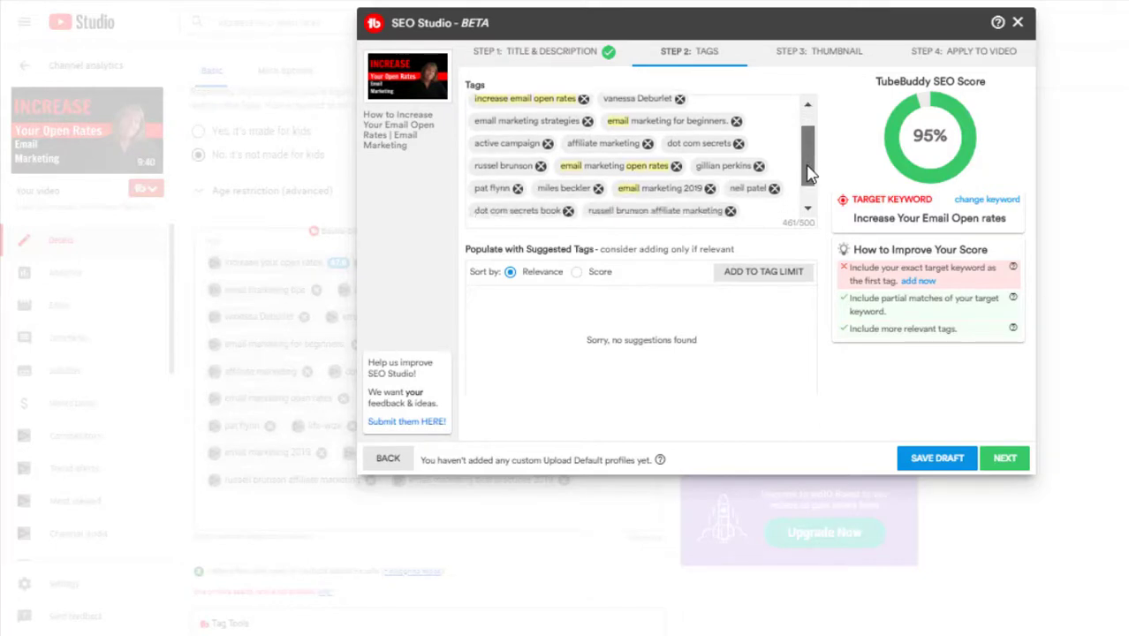
pyautogui.click(739, 144)
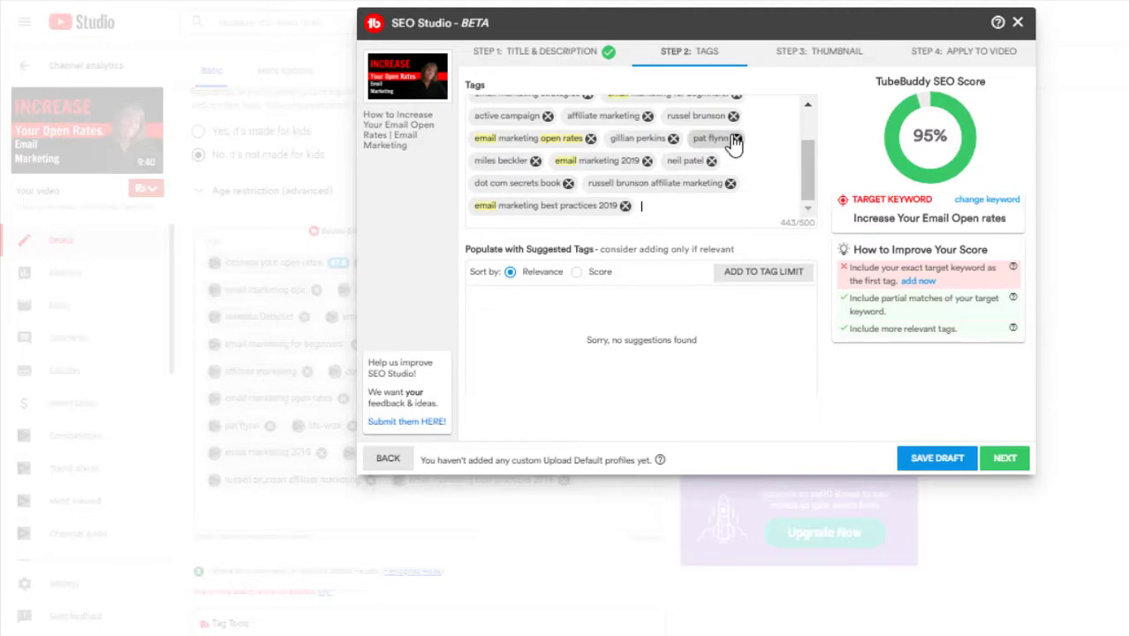
pyautogui.click(736, 139)
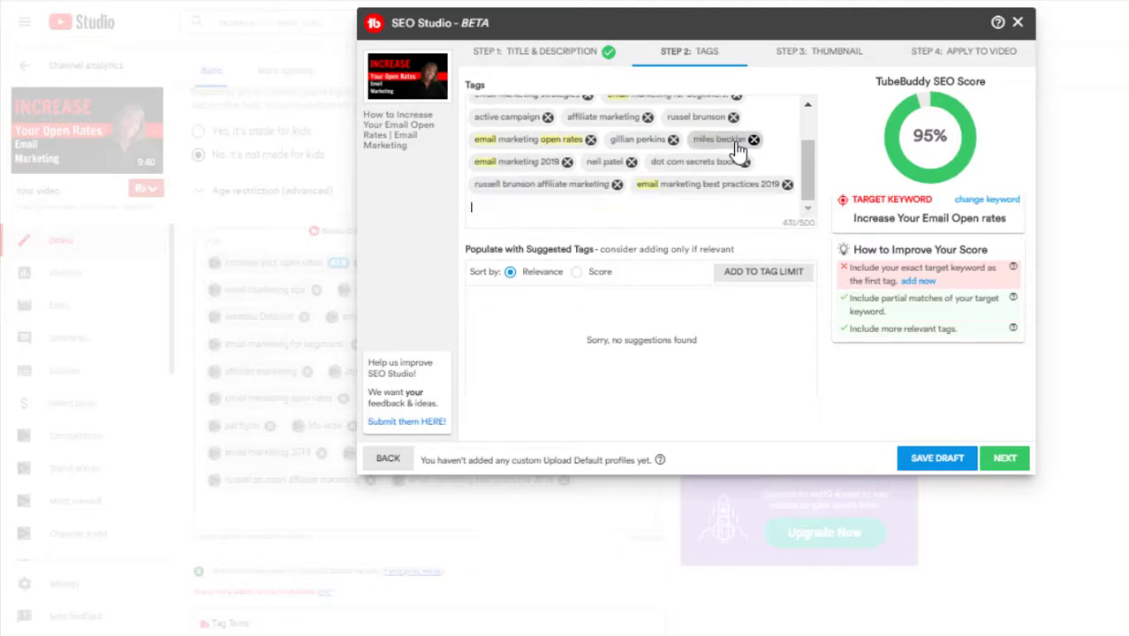
pyautogui.moveTo(806, 177); pyautogui.dragTo(809, 152)
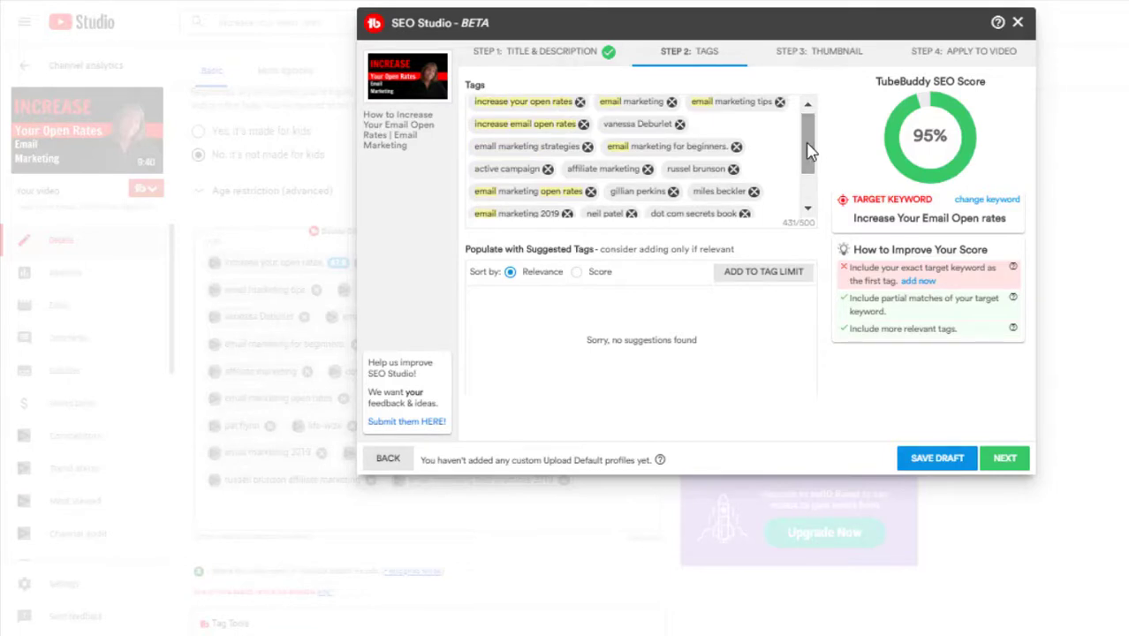
# - Insert 'Increase Your Email Open rates' as the first tag, raising the score to 100%
pyautogui.click(918, 281)
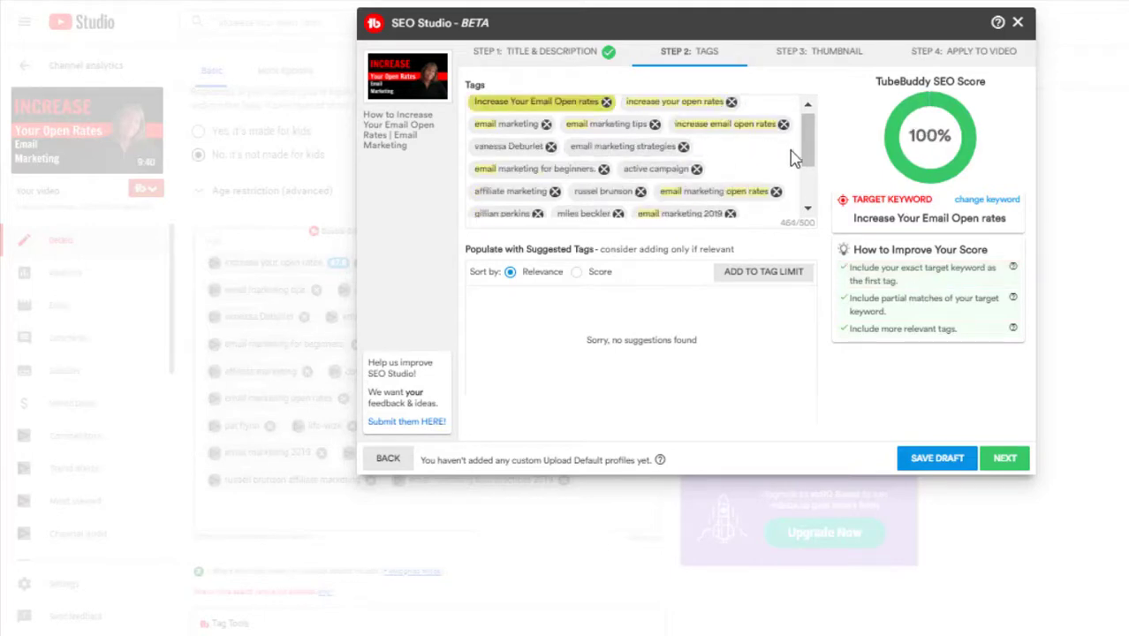
pyautogui.scroll(-3, 806, 171)
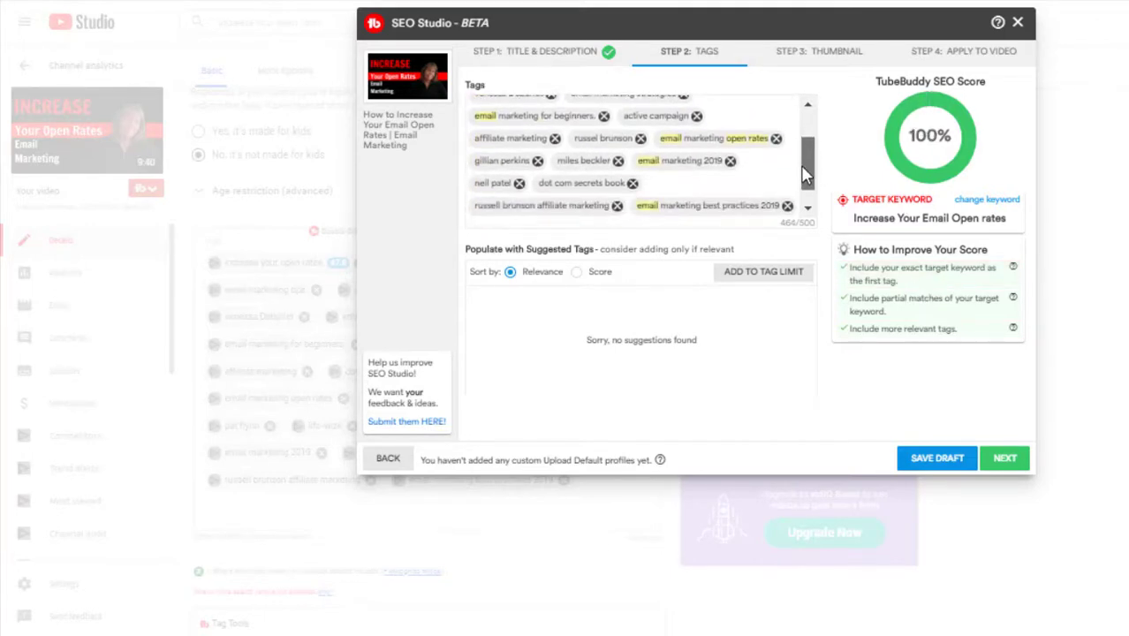
pyautogui.scroll(-1, 806, 171)
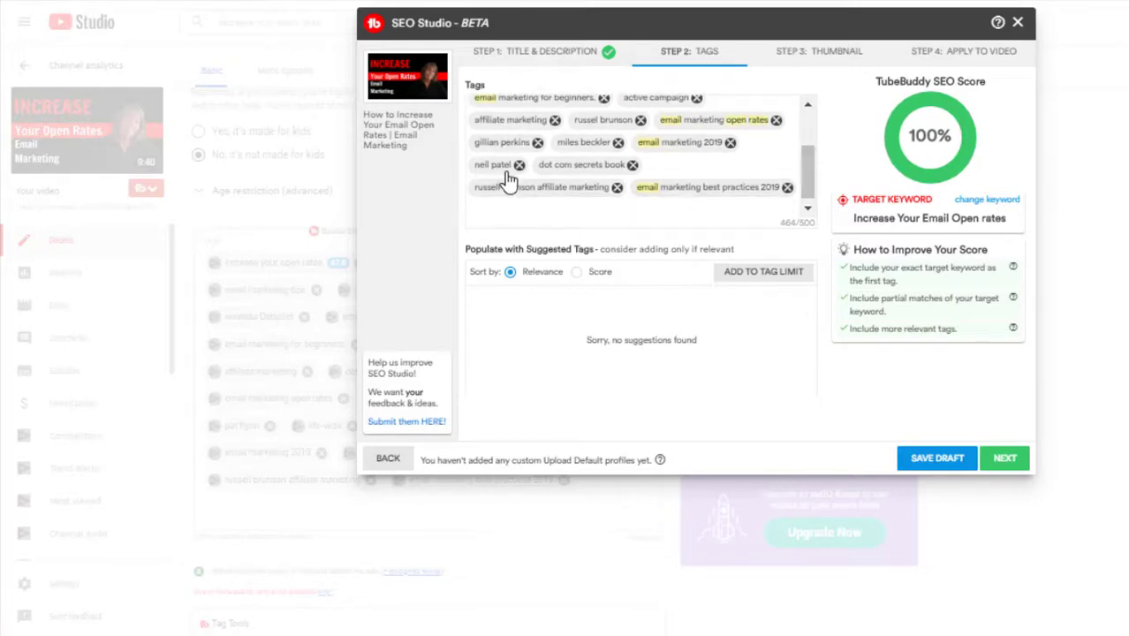
# - Drop another creator-name tag, sort suggested tags by score, and advance to thumbnails
pyautogui.click(640, 120)
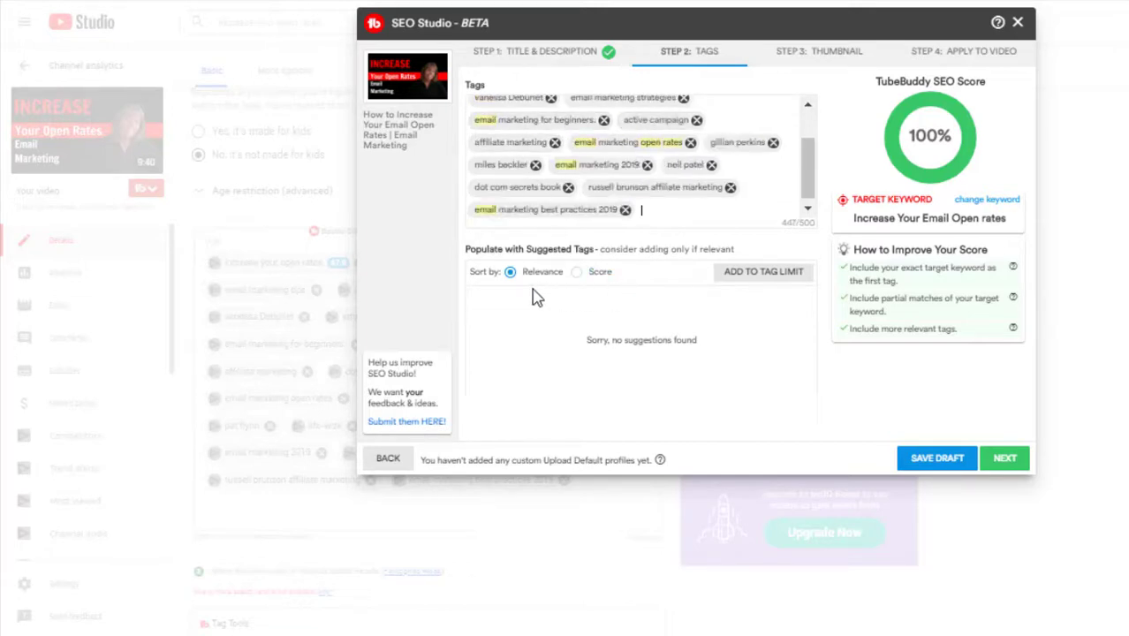
pyautogui.click(578, 274)
pyautogui.moveTo(805, 169); pyautogui.dragTo(807, 194)
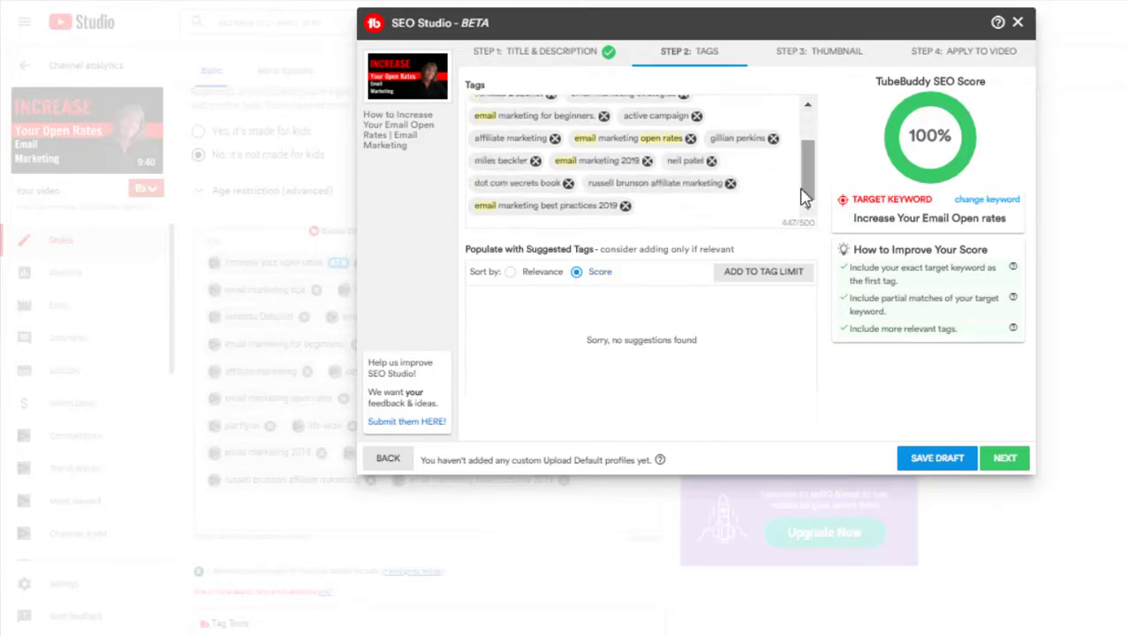
pyautogui.click(1003, 461)
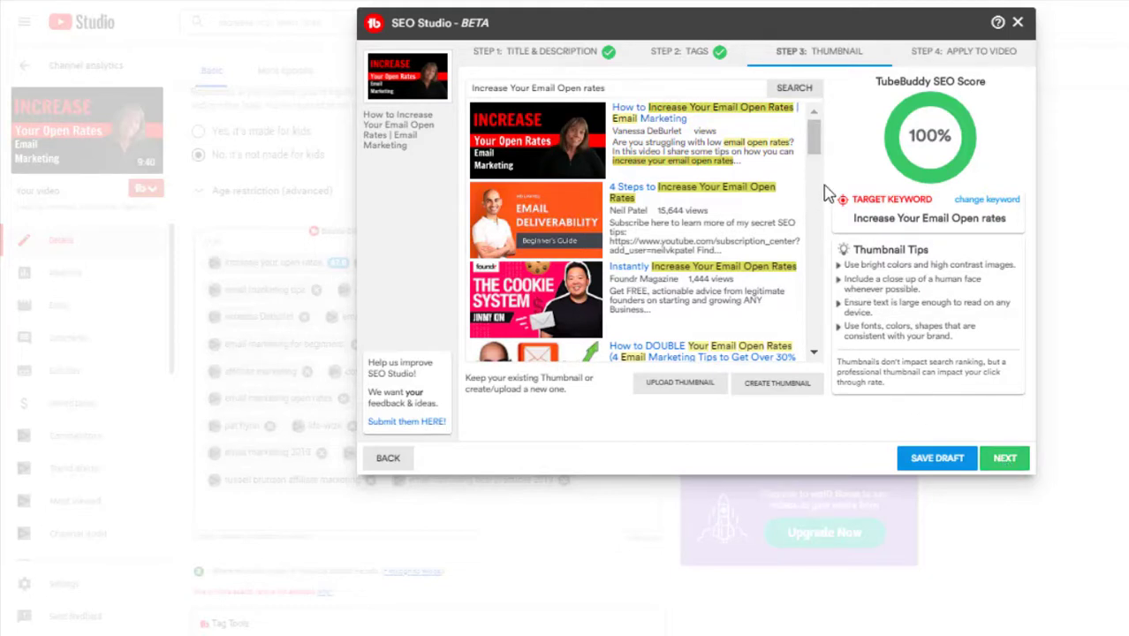
pyautogui.moveTo(814, 142)
pyautogui.mouseDown()
pyautogui.moveTo(811, 217)
pyautogui.moveTo(810, 128)
pyautogui.mouseUp()
pyautogui.moveTo(812, 146)
pyautogui.mouseDown()
pyautogui.moveTo(814, 346)
pyautogui.moveTo(822, 137)
pyautogui.mouseUp()
pyautogui.moveTo(822, 136); pyautogui.dragTo(818, 130)
# - Push the optimized title, description and tags to the video from the final step
pyautogui.click(1006, 458)
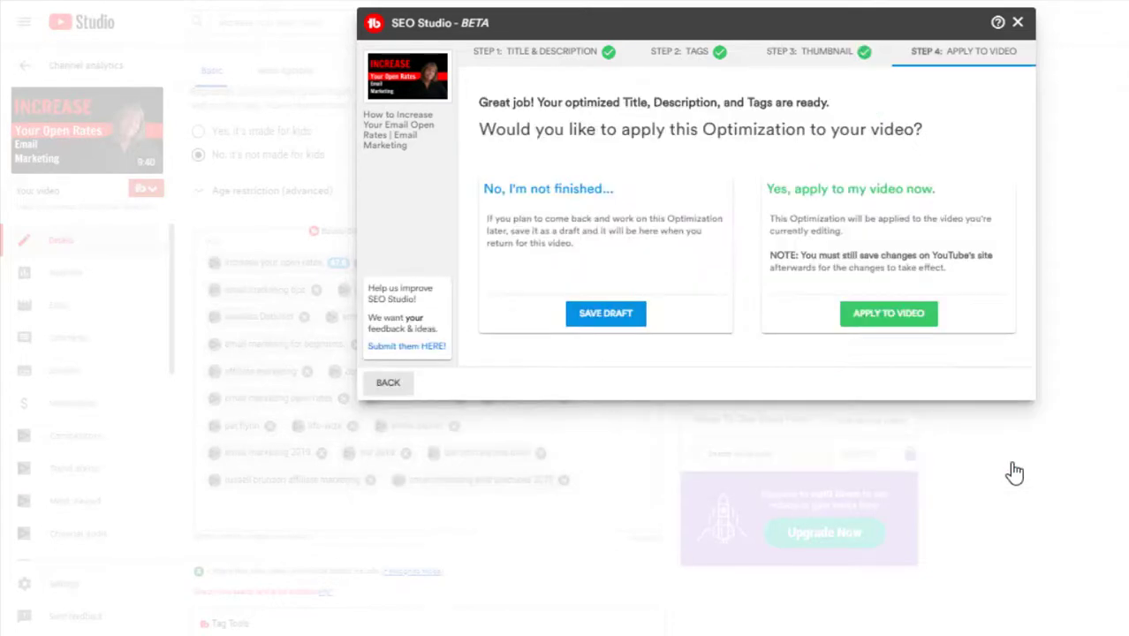
pyautogui.click(875, 323)
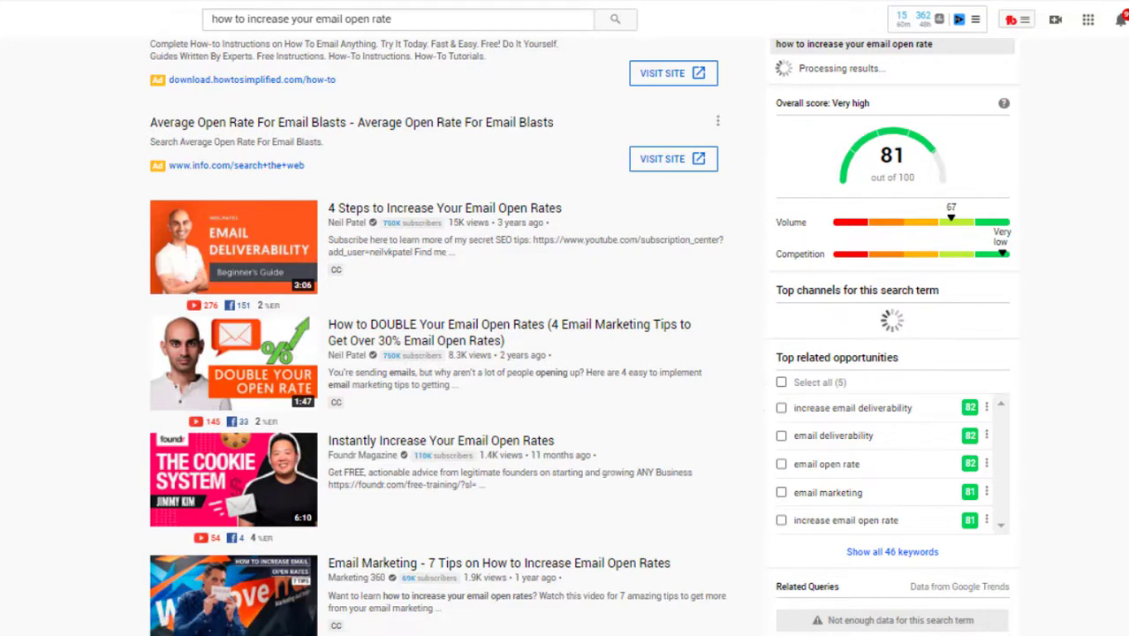
pyautogui.scroll(-3, 442, 353)
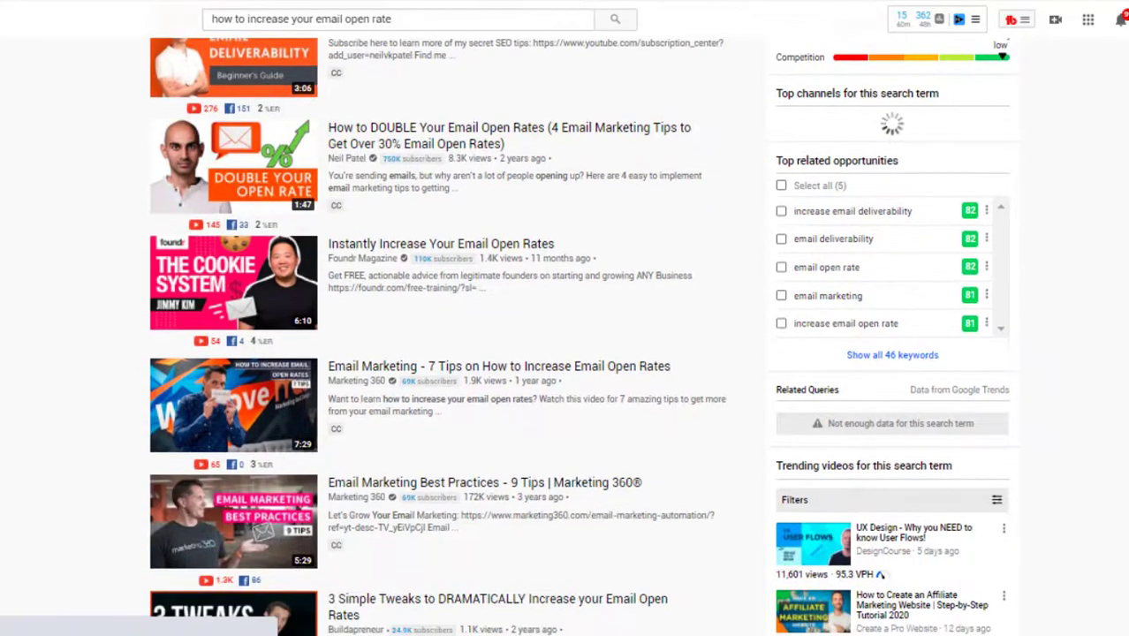
pyautogui.scroll(-1, 582, 337)
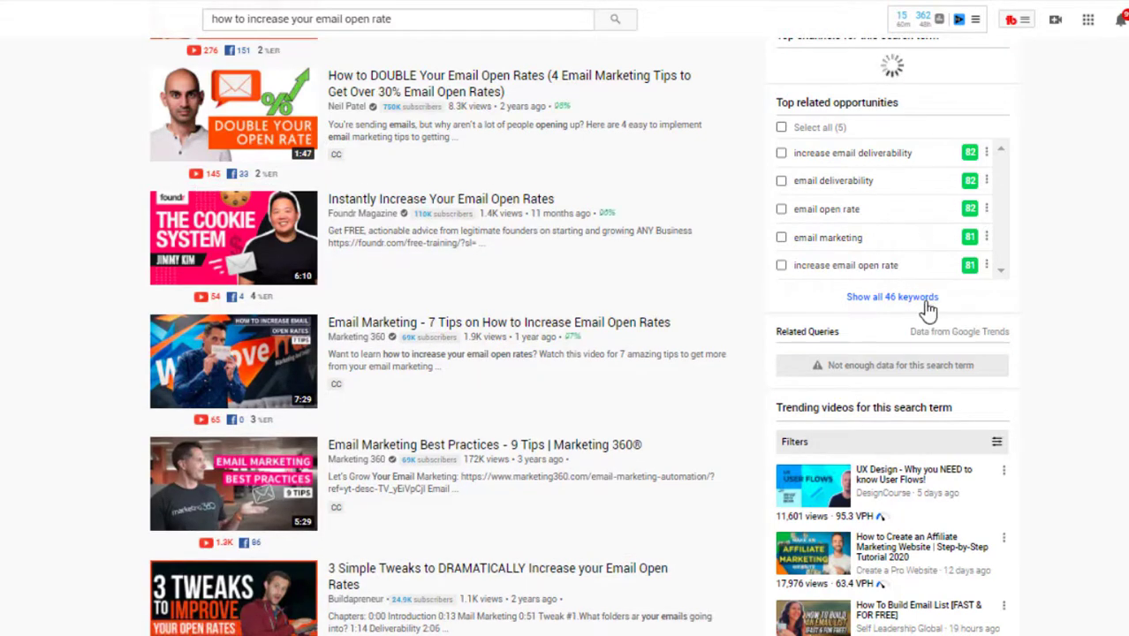
pyautogui.scroll(-3, 566, 336)
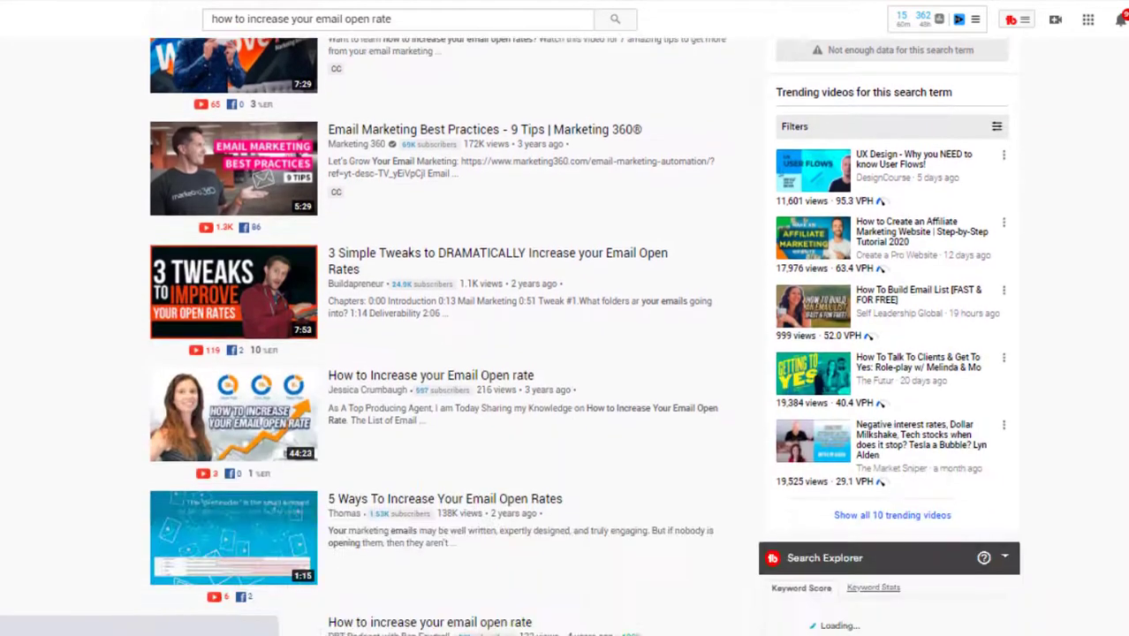
pyautogui.scroll(5, 566, 176)
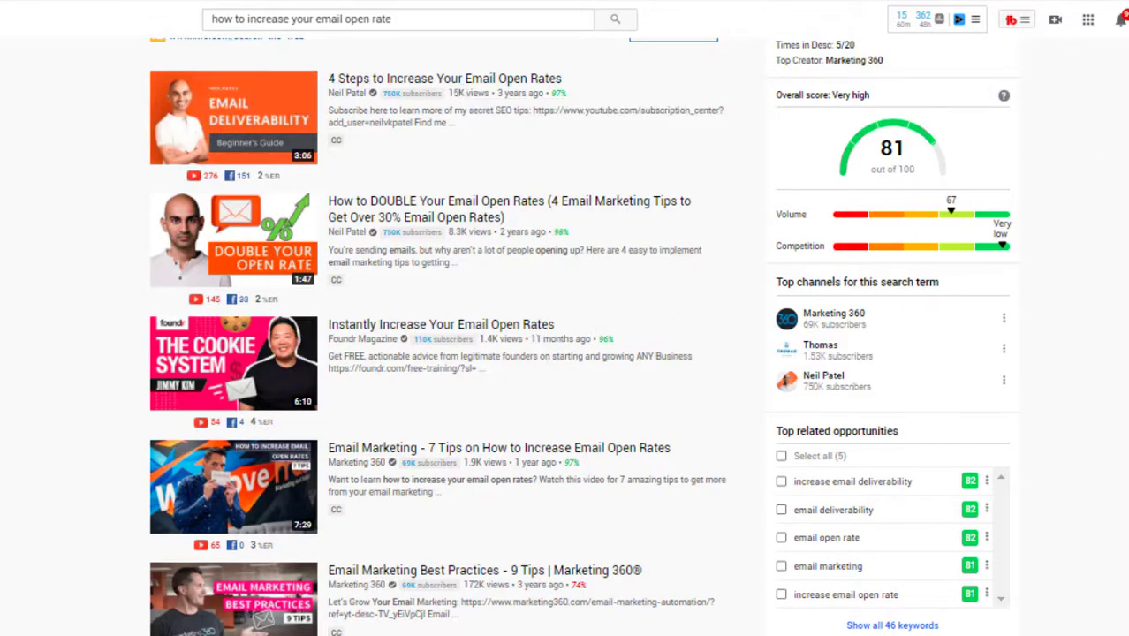
pyautogui.scroll(-3, 689, 362)
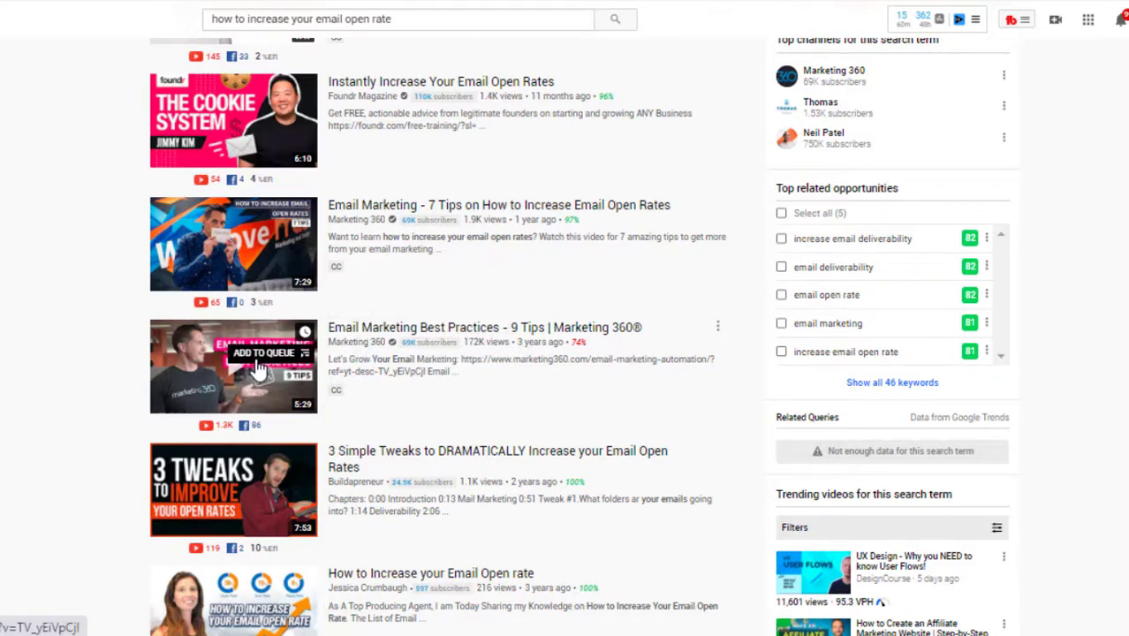
# - Queue the Email Marketing Best Practices video, then close the mini-player and clear the queue
pyautogui.click(263, 353)
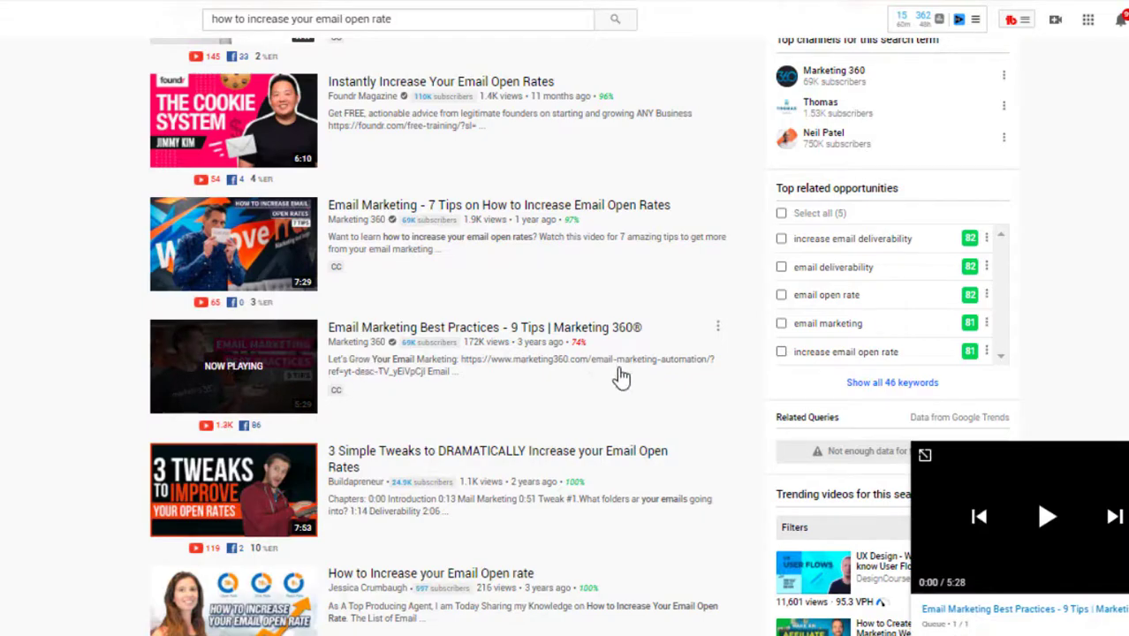
pyautogui.click(1115, 455)
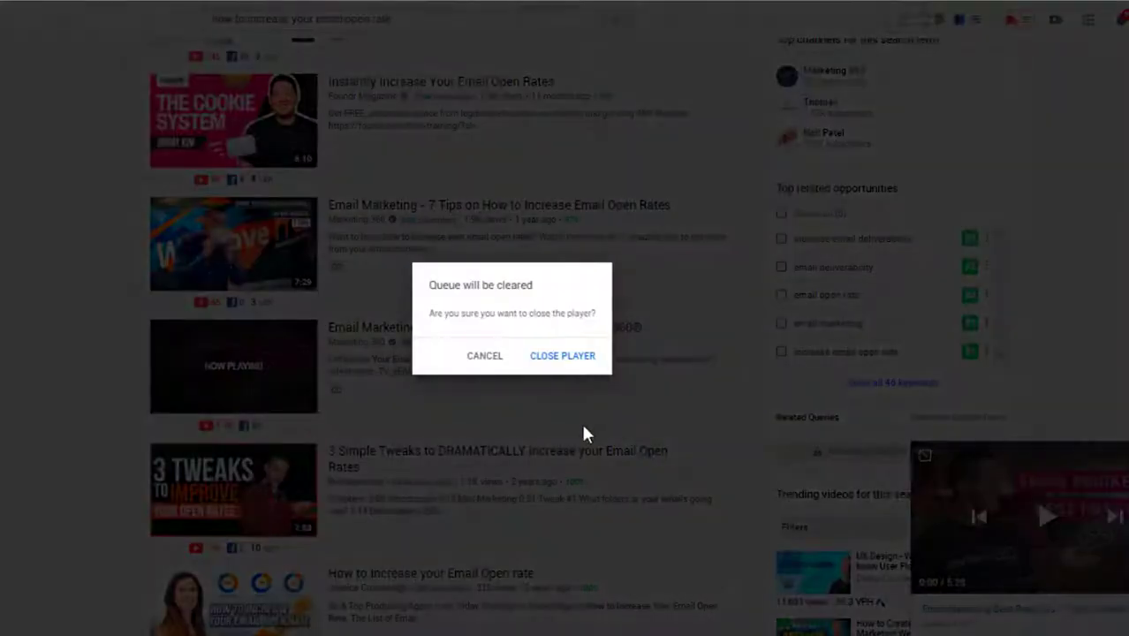
pyautogui.click(541, 359)
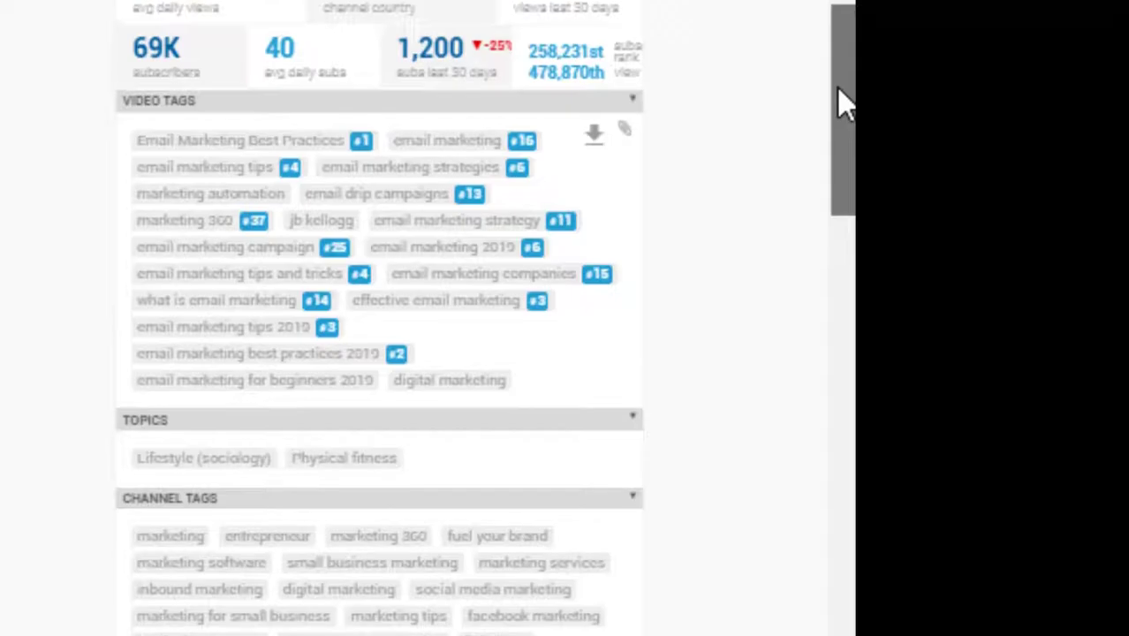
pyautogui.scroll(-1, 837, 89)
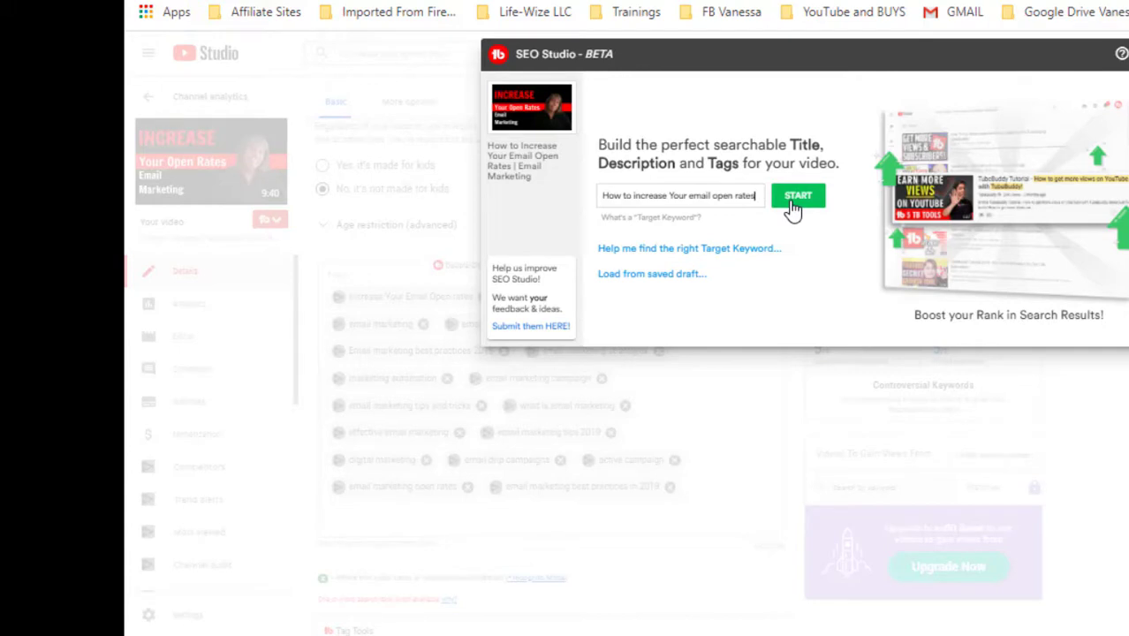
# - Start SEO Studio on 'How to increase Your email open rates' and pass the 95% title/description review
pyautogui.click(796, 196)
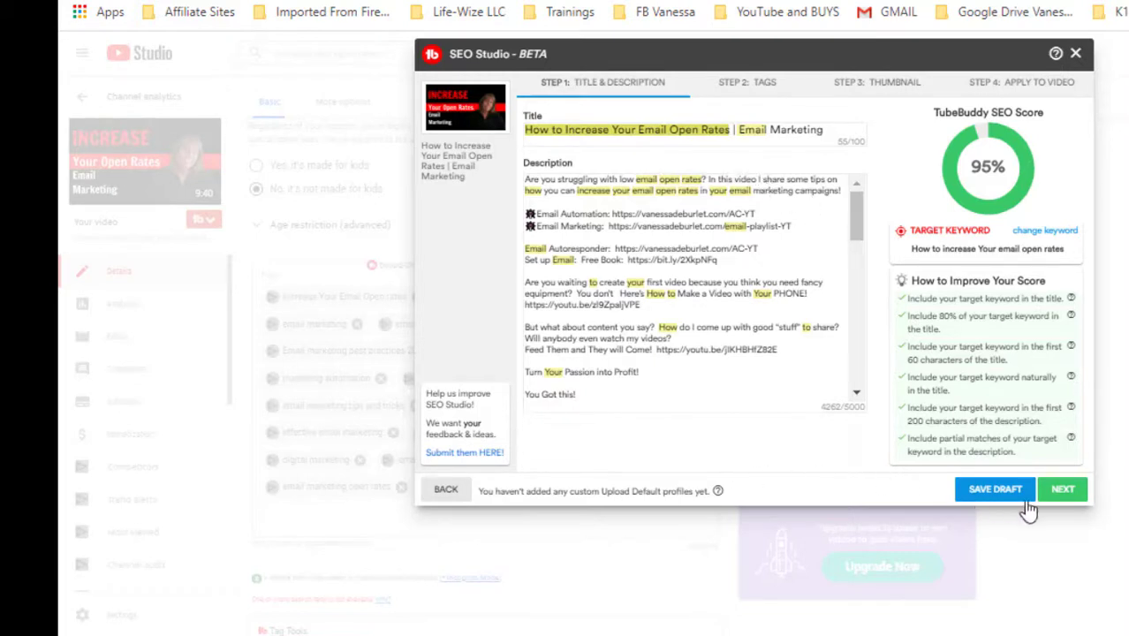
pyautogui.click(1063, 490)
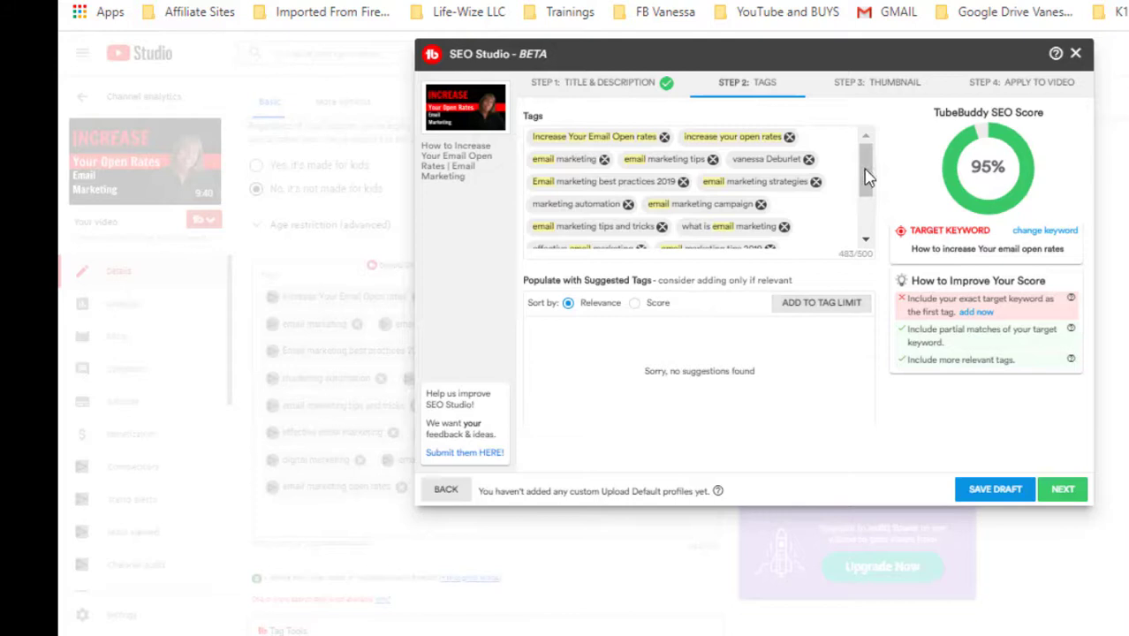
# - Add 'How to increase Your email open rates' as the first tag for 100%, then advance to thumbnails
pyautogui.moveTo(872, 179)
pyautogui.mouseDown()
pyautogui.moveTo(873, 214)
pyautogui.moveTo(870, 181)
pyautogui.mouseUp()
pyautogui.click(978, 316)
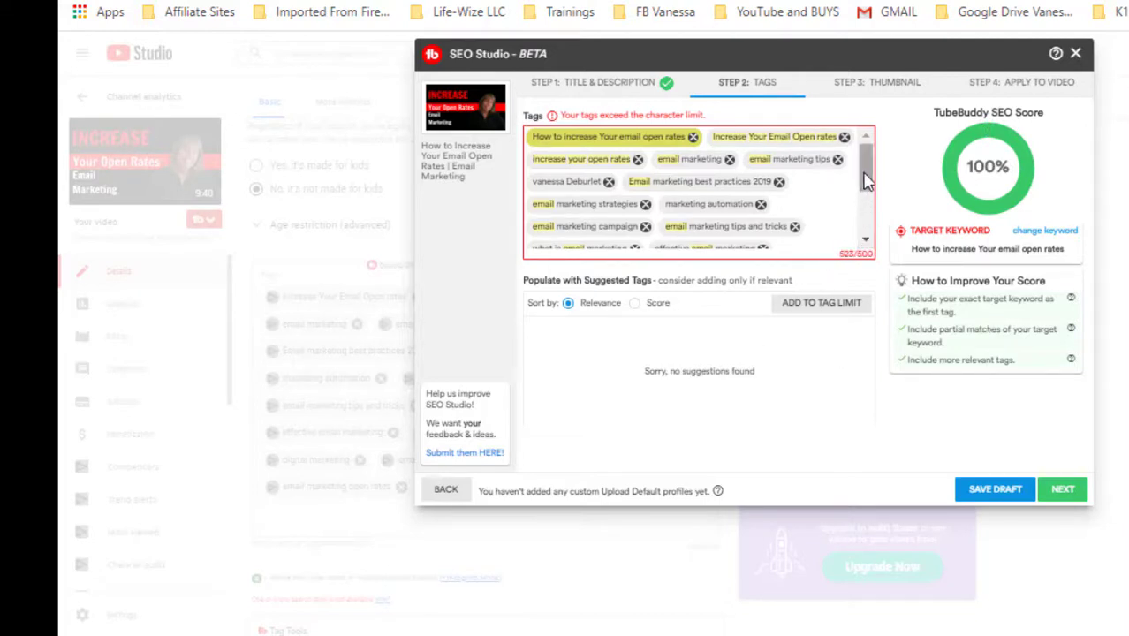
pyautogui.moveTo(864, 181)
pyautogui.mouseDown()
pyautogui.moveTo(865, 211)
pyautogui.moveTo(866, 169)
pyautogui.mouseUp()
pyautogui.click(1064, 494)
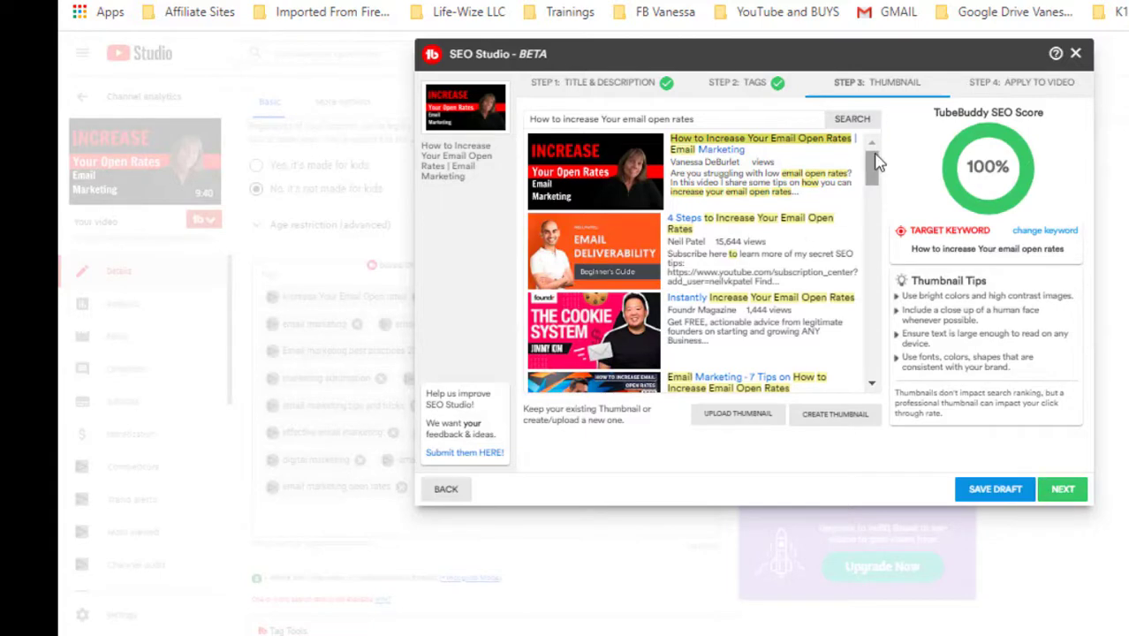
pyautogui.moveTo(877, 169); pyautogui.dragTo(874, 249)
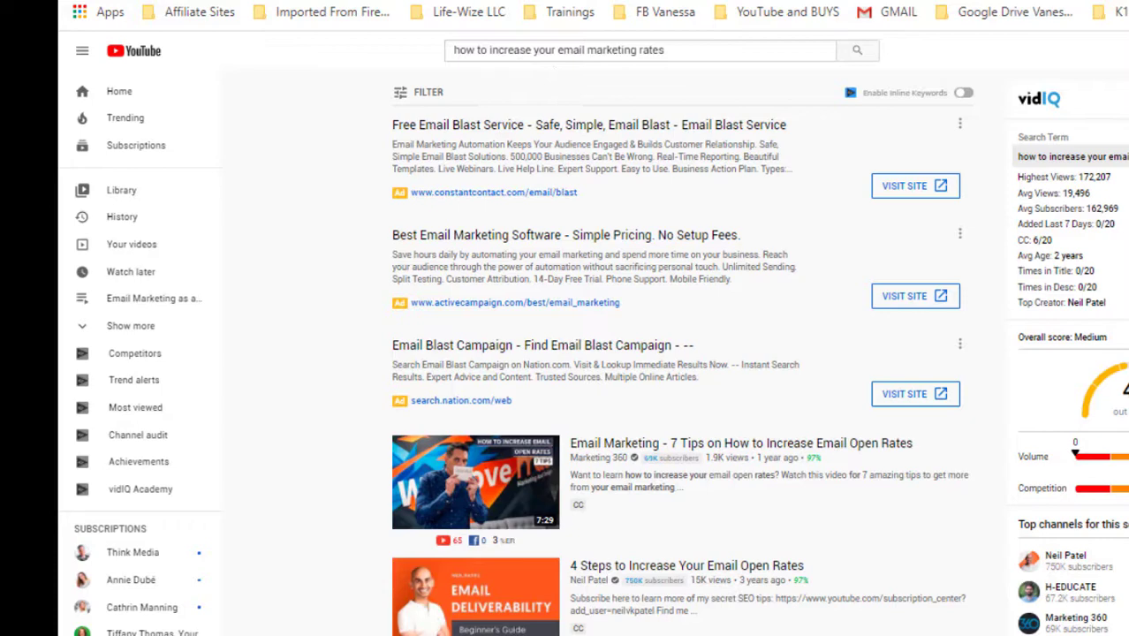
pyautogui.scroll(-5, 680, 353)
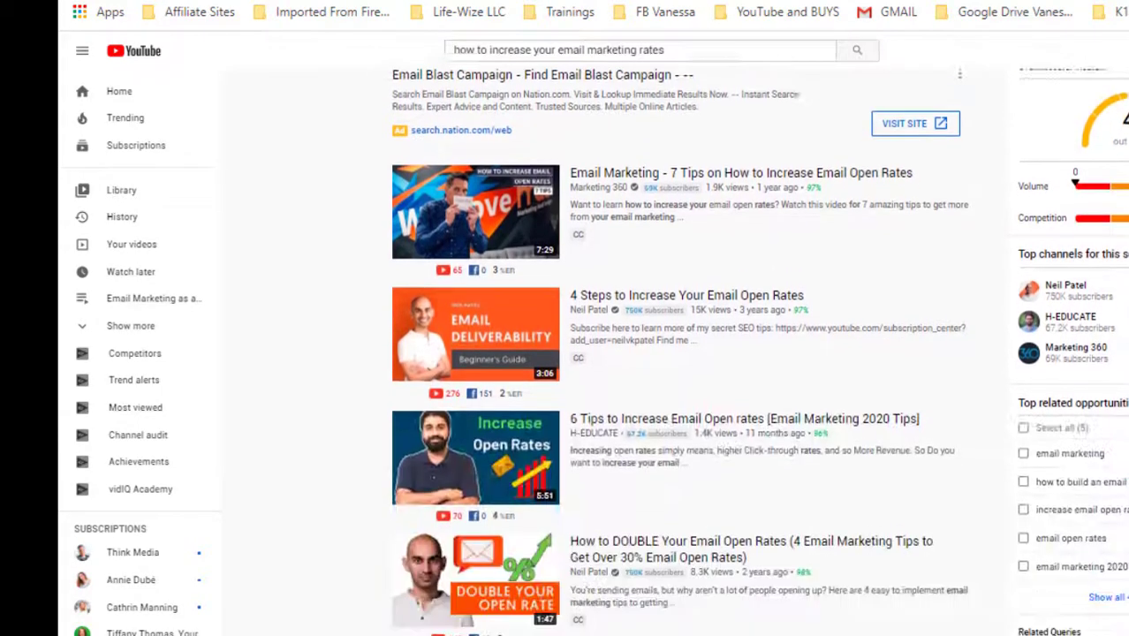
pyautogui.scroll(-5, 680, 354)
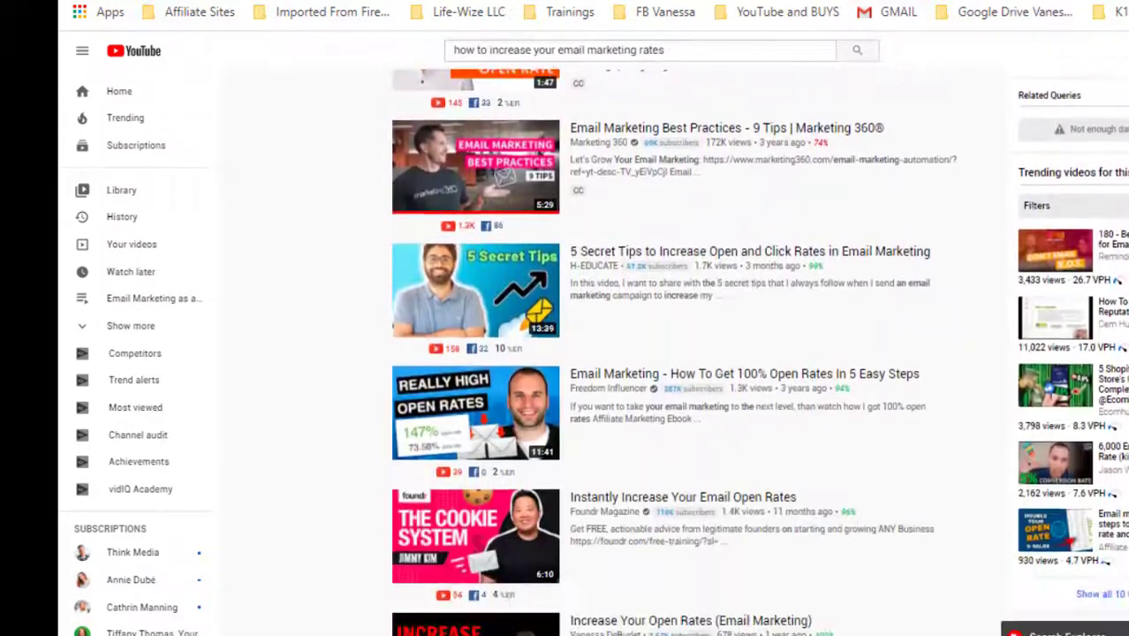
pyautogui.scroll(-3, 680, 353)
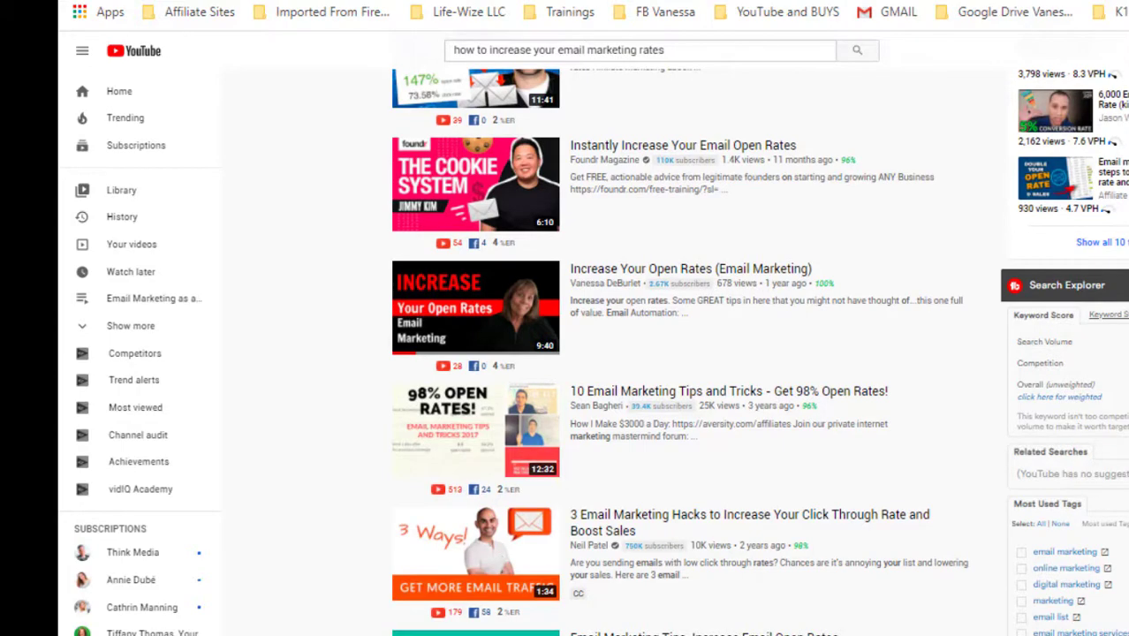
pyautogui.scroll(10, 680, 353)
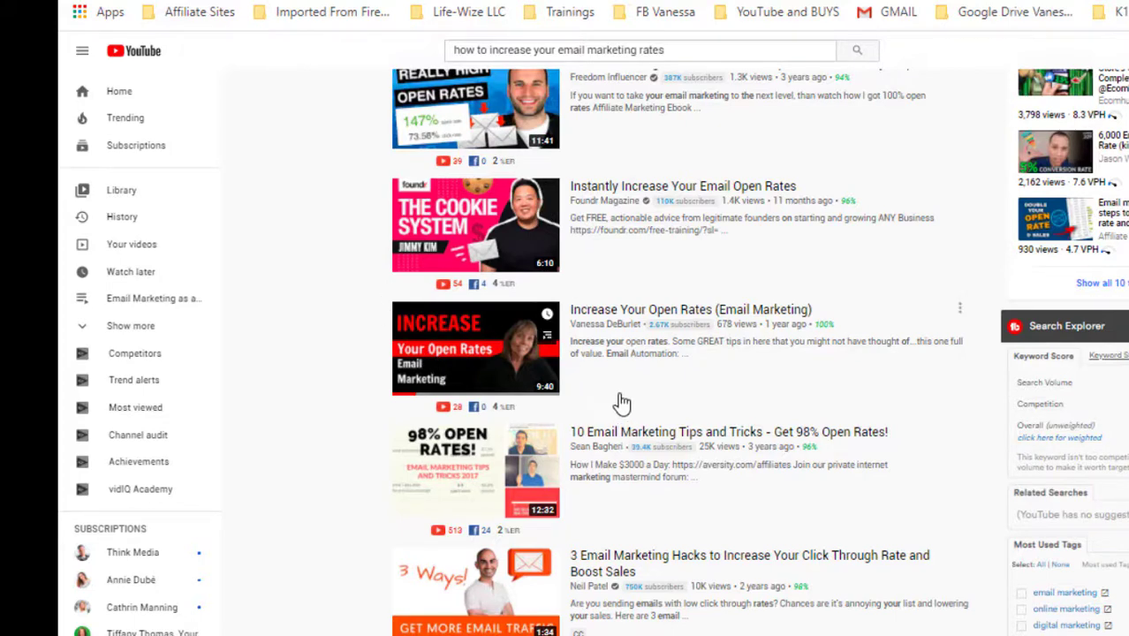
pyautogui.scroll(10, 672, 354)
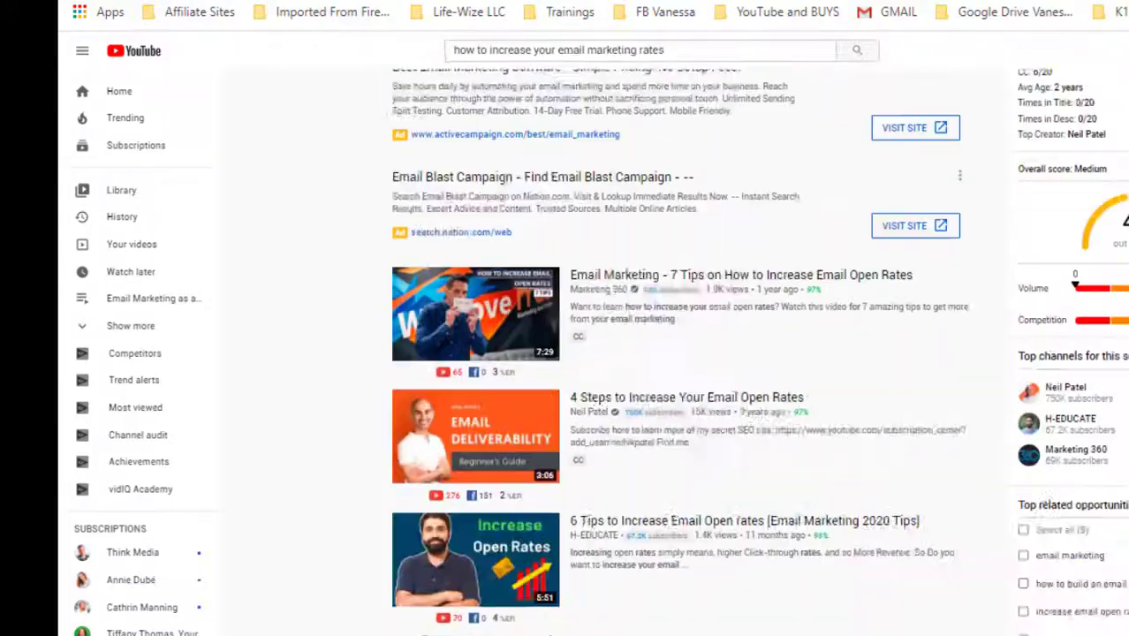